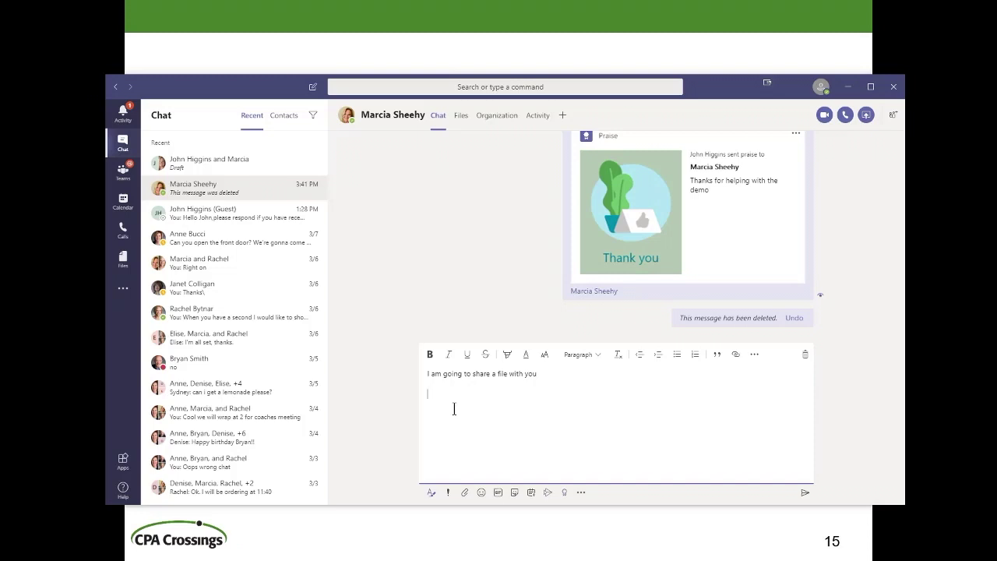
Step: Open the attach options for the drafted message 'I am going to share a file with you'
{"action": "left_click", "coordinate": [463, 494]}
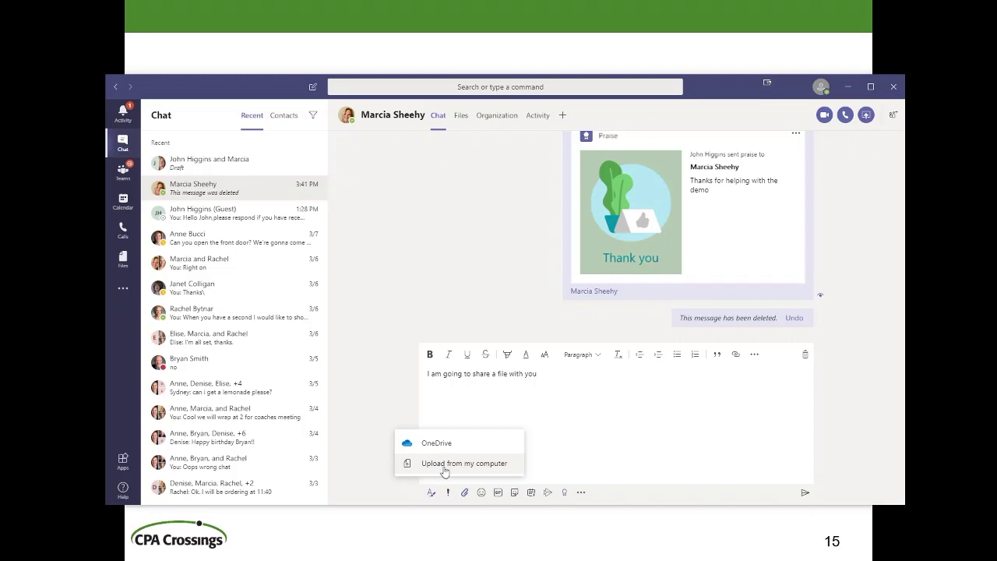
Step: Upload the McKinsey report PDF from the computer, send it, and open the attached report
{"action": "left_click", "coordinate": [441, 466]}
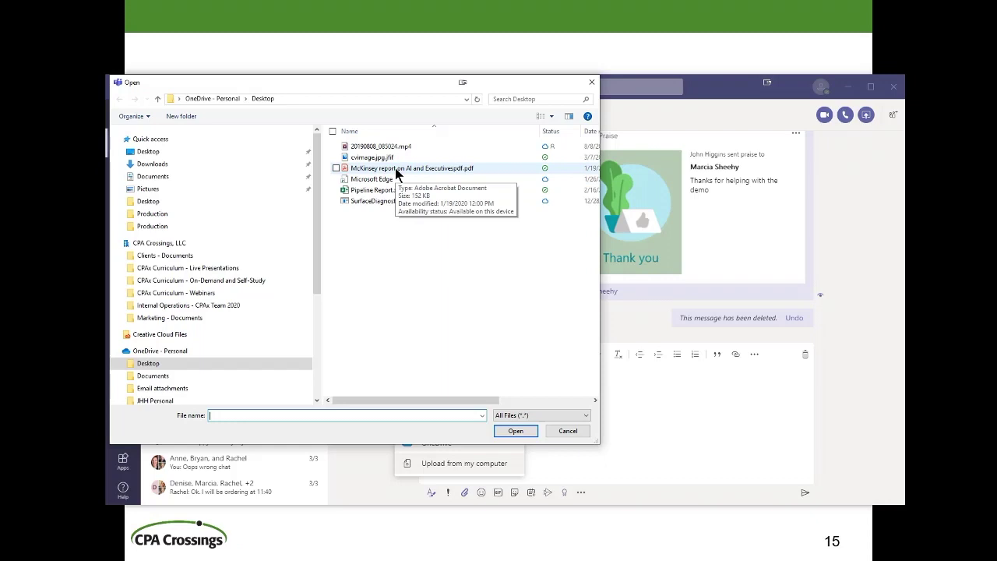
{"action": "double_click", "coordinate": [395, 168]}
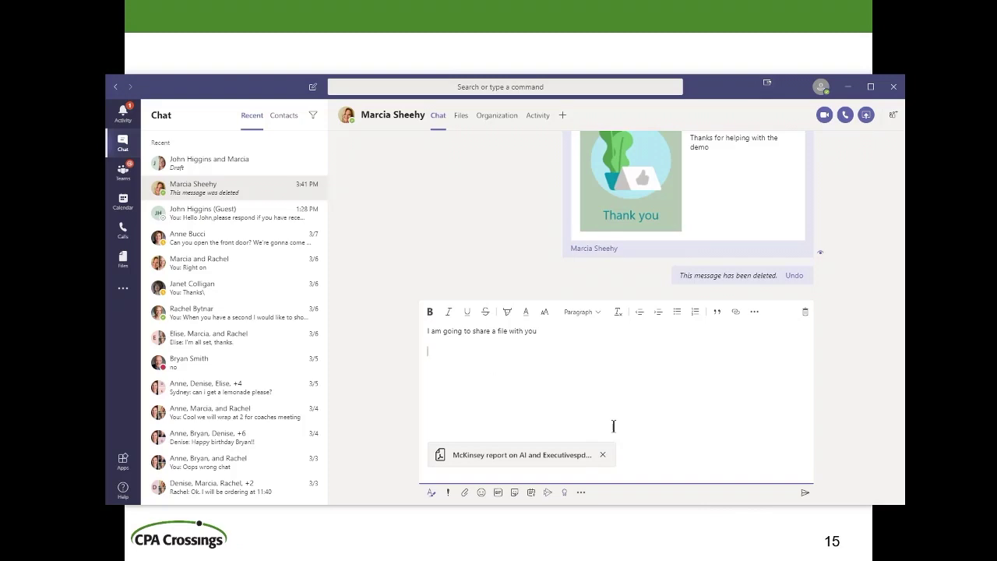
{"action": "left_click", "coordinate": [805, 494]}
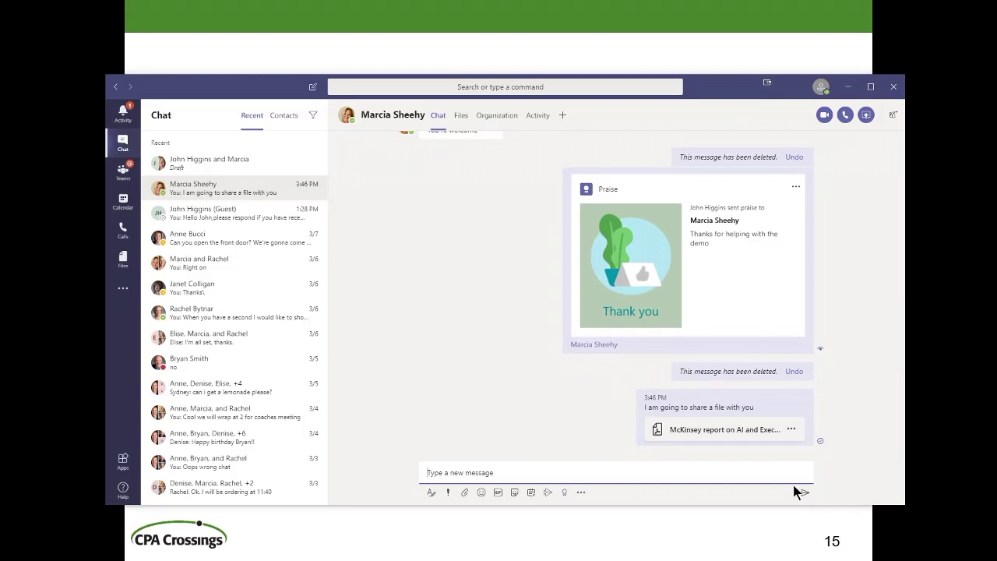
{"action": "left_click", "coordinate": [722, 431]}
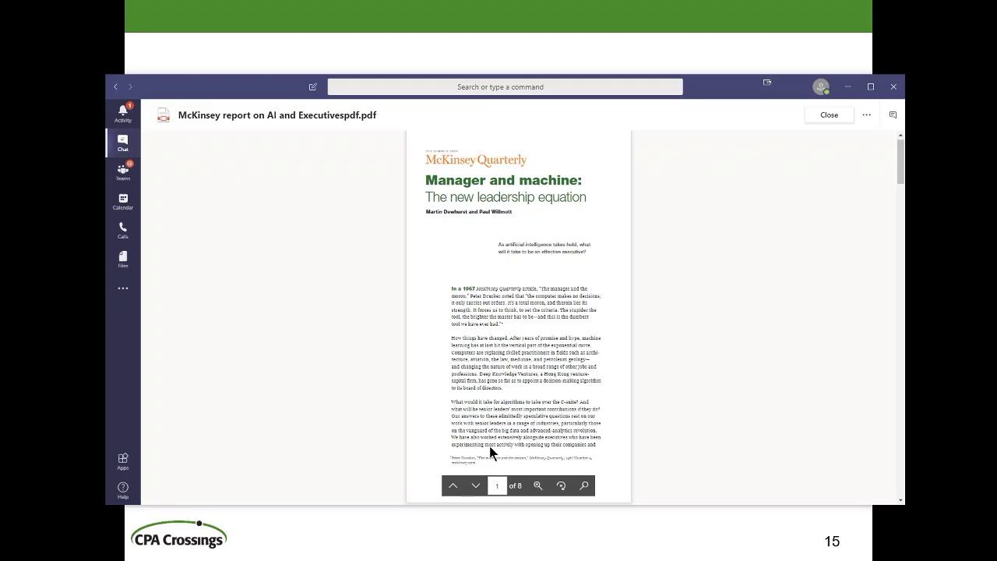
Step: Page forward to page 4 of the McKinsey report
{"action": "left_click", "coordinate": [477, 486]}
{"action": "left_click", "coordinate": [477, 486]}
{"action": "left_click", "coordinate": [477, 485]}
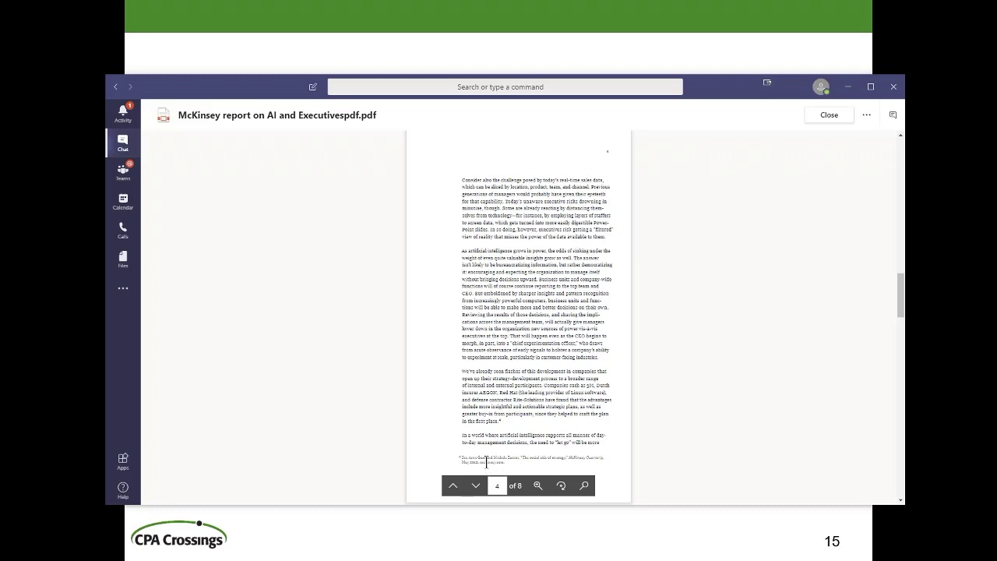
Step: Show the conversation beside the report and send 'I think you will find this interesting'
{"action": "left_click", "coordinate": [866, 116]}
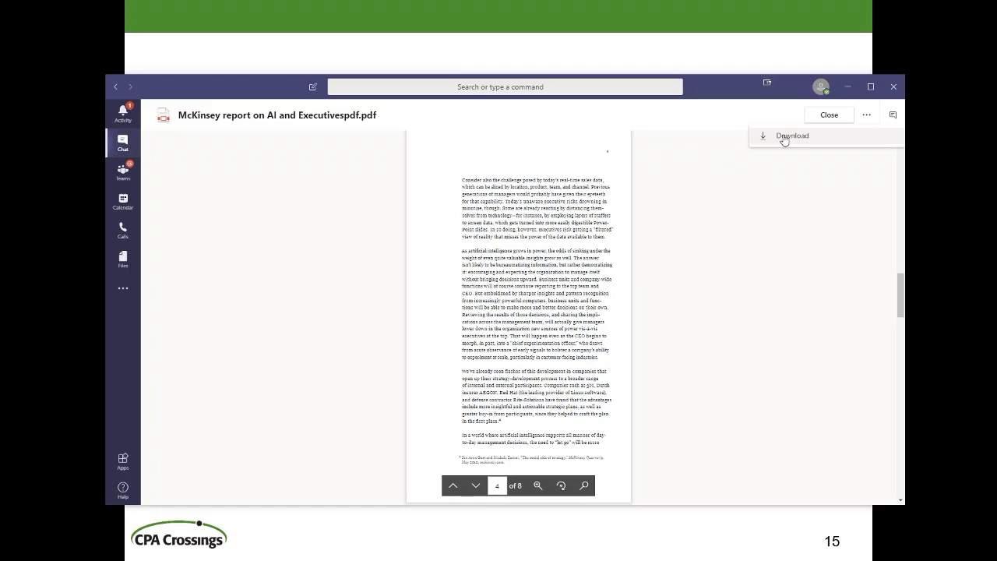
{"action": "left_click", "coordinate": [893, 117]}
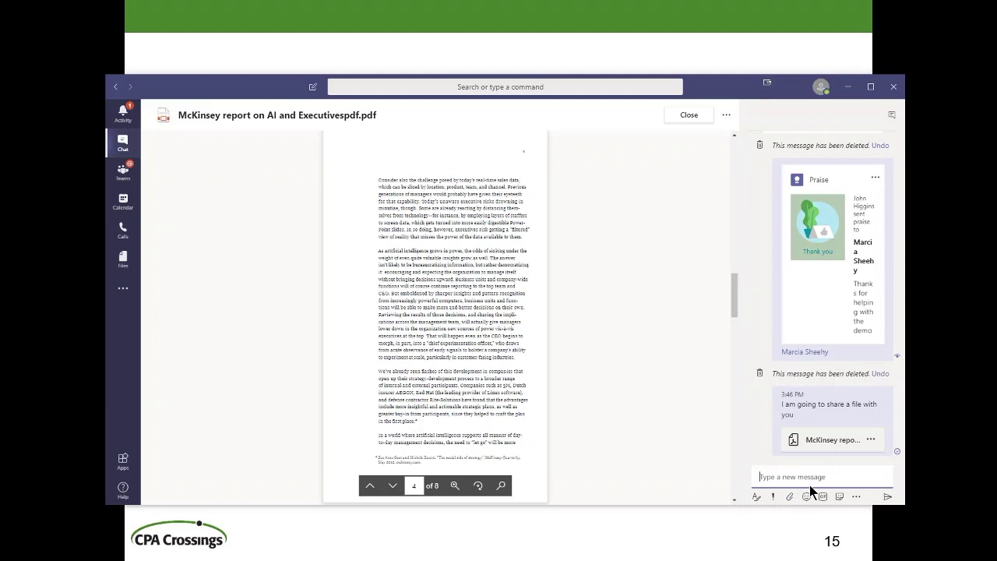
{"action": "type", "text": "I think you will find this interesting"}
{"action": "left_click", "coordinate": [888, 496]}
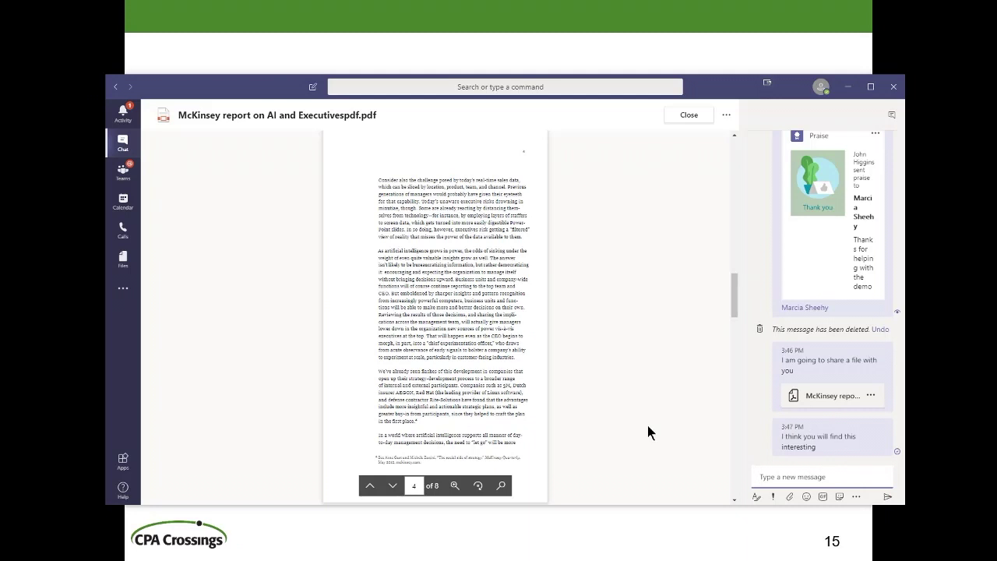
Step: Close the report viewer and draft 'Here is another file' in the expanded message box
{"action": "left_click", "coordinate": [689, 117]}
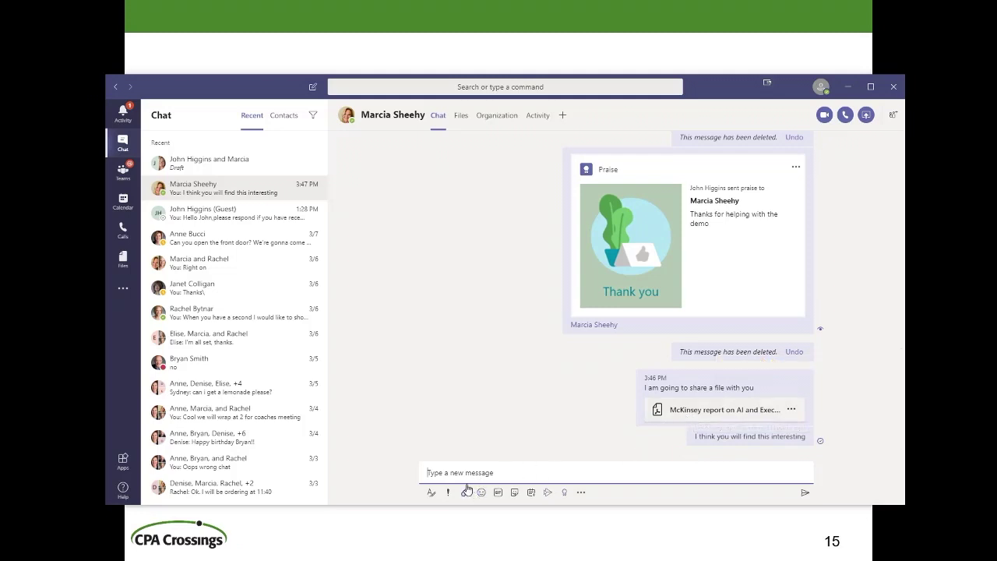
{"action": "left_click", "coordinate": [432, 497]}
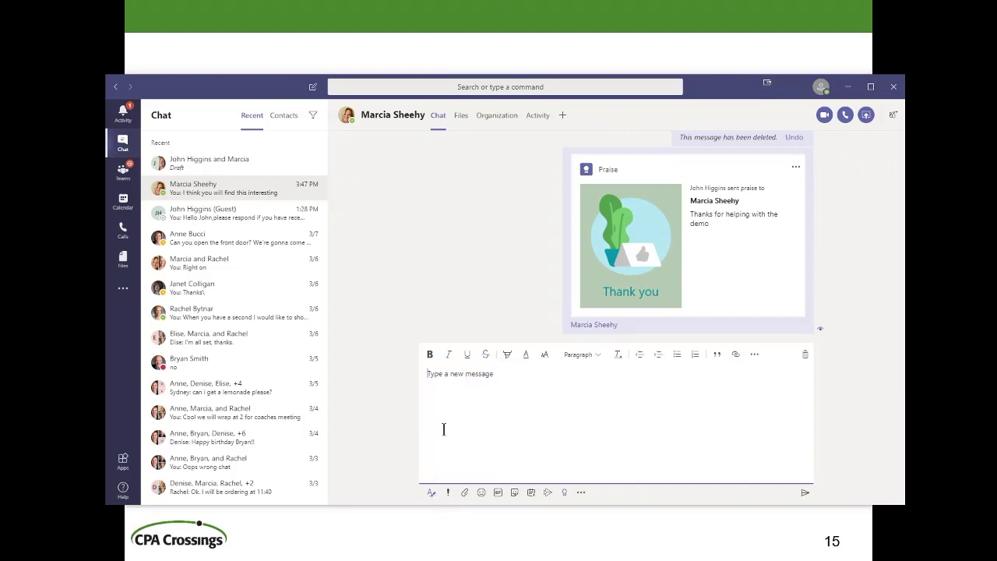
{"action": "type", "text": "Here is another file"}
Step: Choose to attach a file from OneDrive and sort its folders by name
{"action": "left_click", "coordinate": [466, 494]}
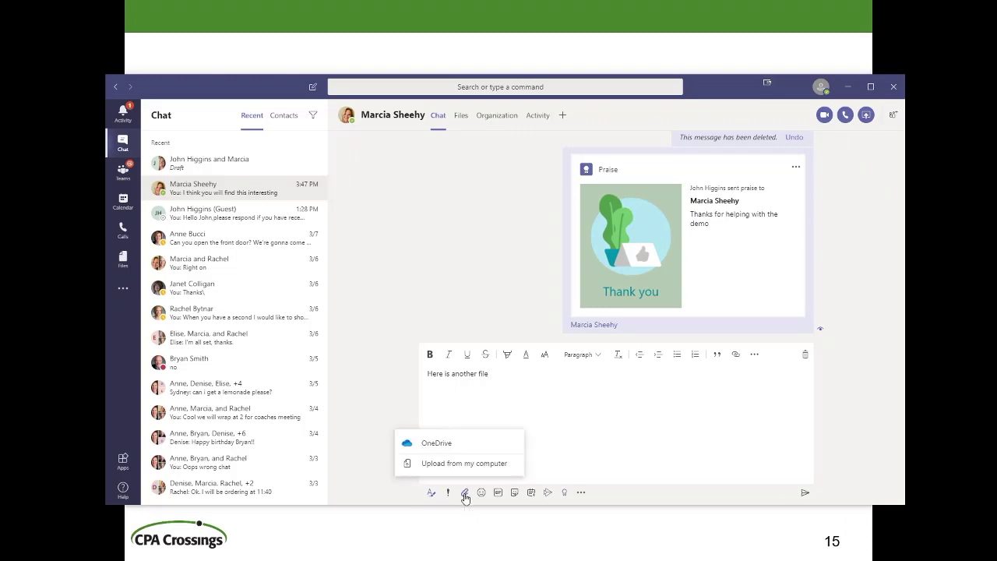
{"action": "left_click", "coordinate": [428, 449]}
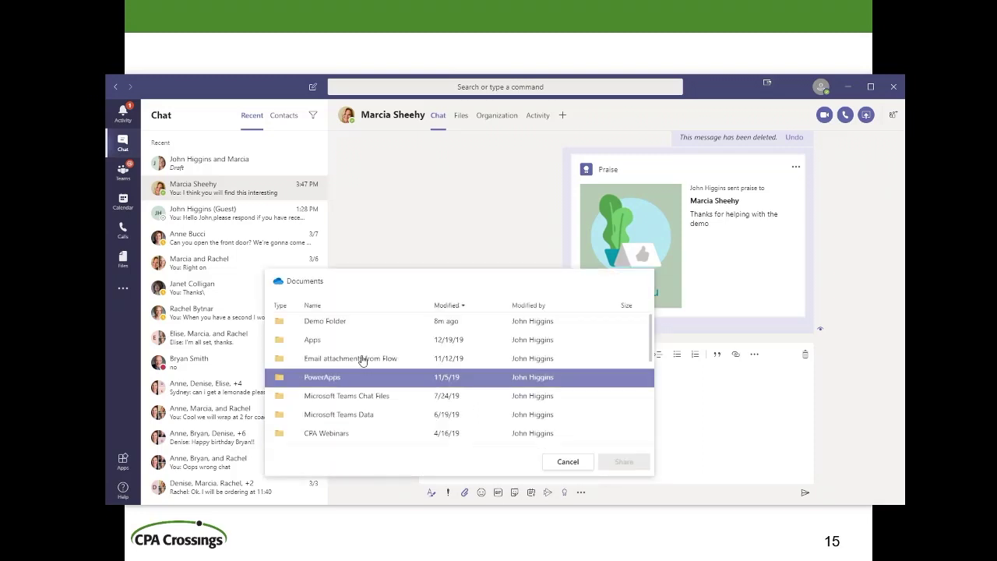
{"action": "left_click", "coordinate": [310, 306]}
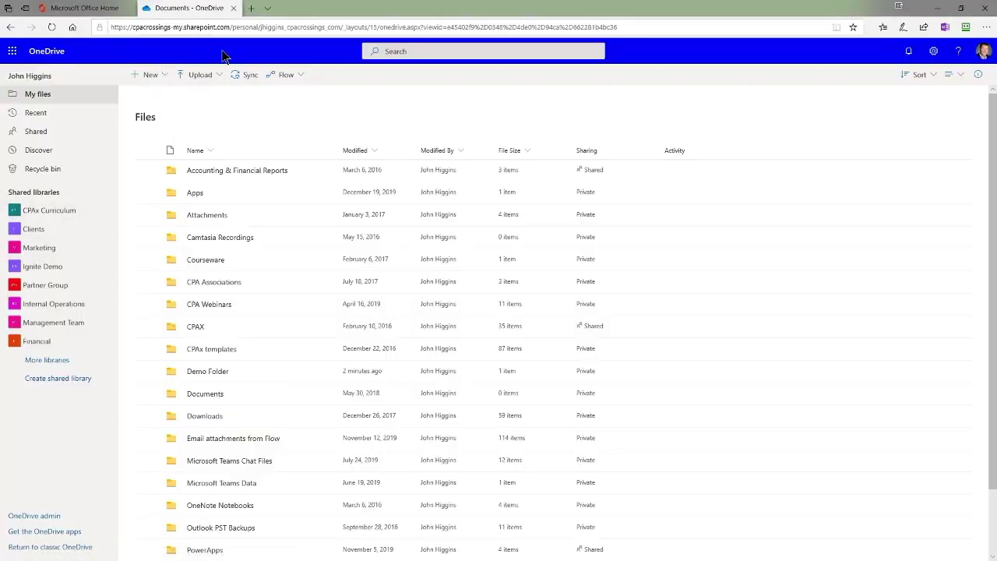
{"action": "left_click", "coordinate": [80, 9]}
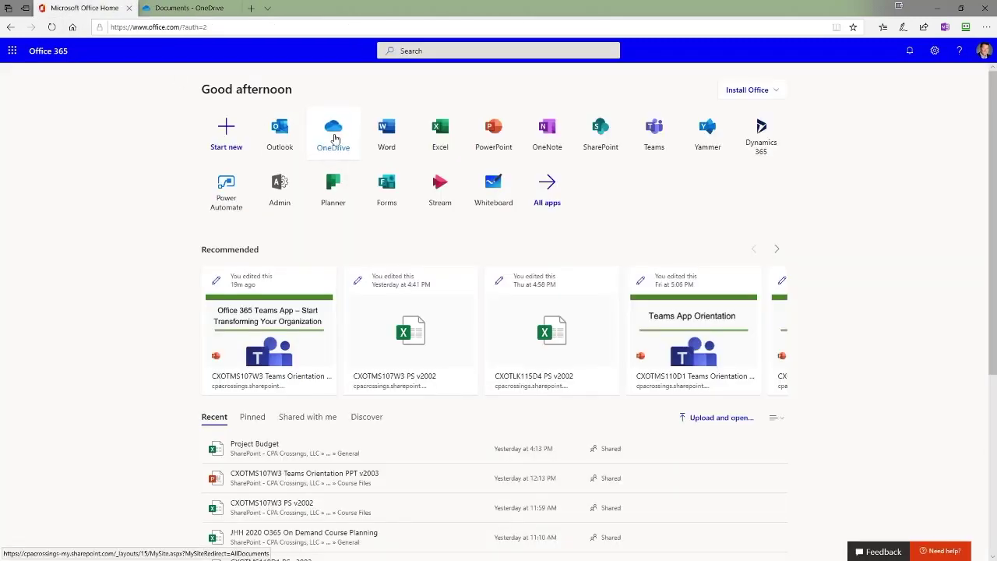
{"action": "left_click", "coordinate": [191, 9]}
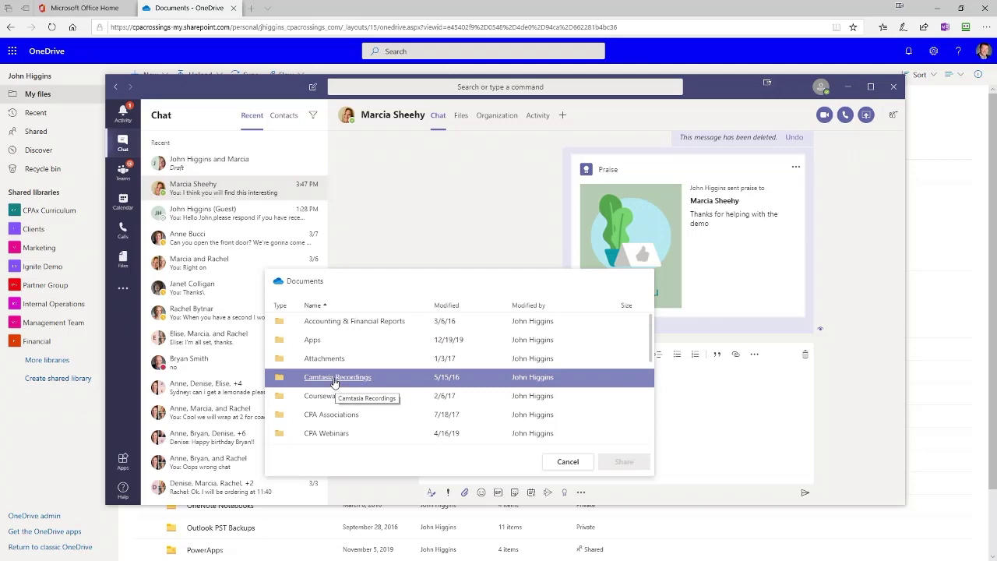
Step: Share Course Example Renamed.xlsx from OneDrive's Demo Folder and send 'Here is another file'
{"action": "scroll", "coordinate": [335, 385], "scroll_direction": "down", "scroll_amount": 5}
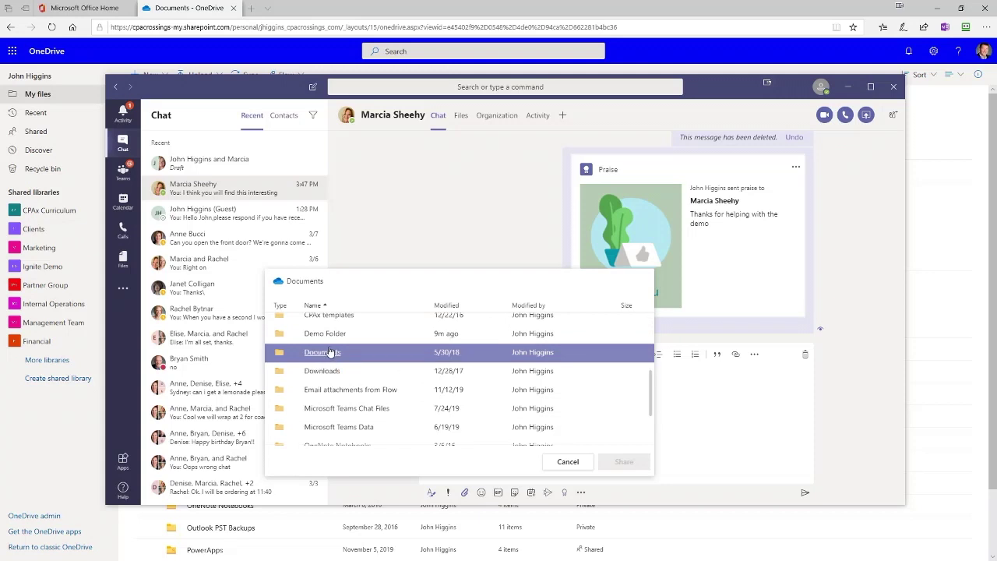
{"action": "left_click", "coordinate": [326, 341]}
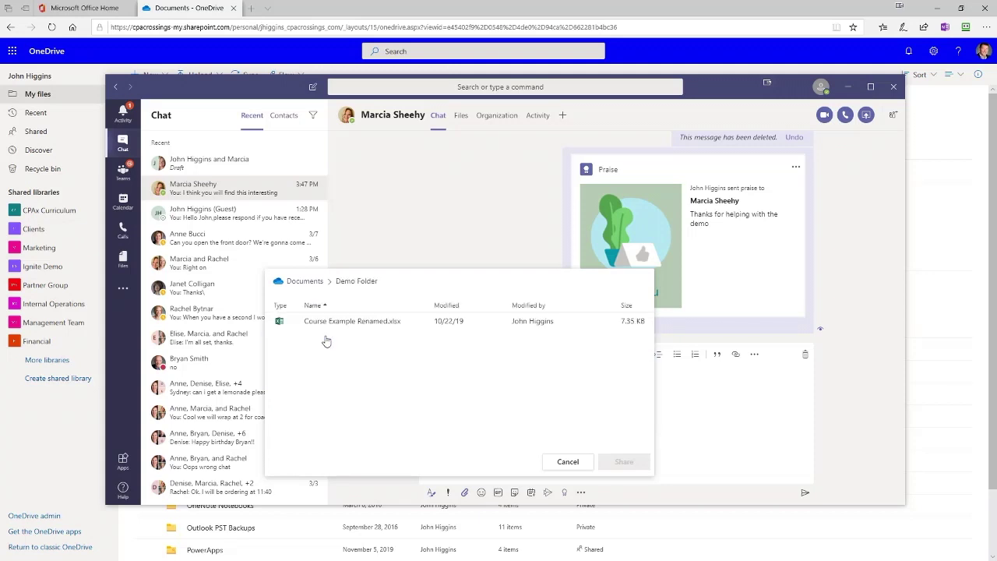
{"action": "left_click", "coordinate": [287, 321]}
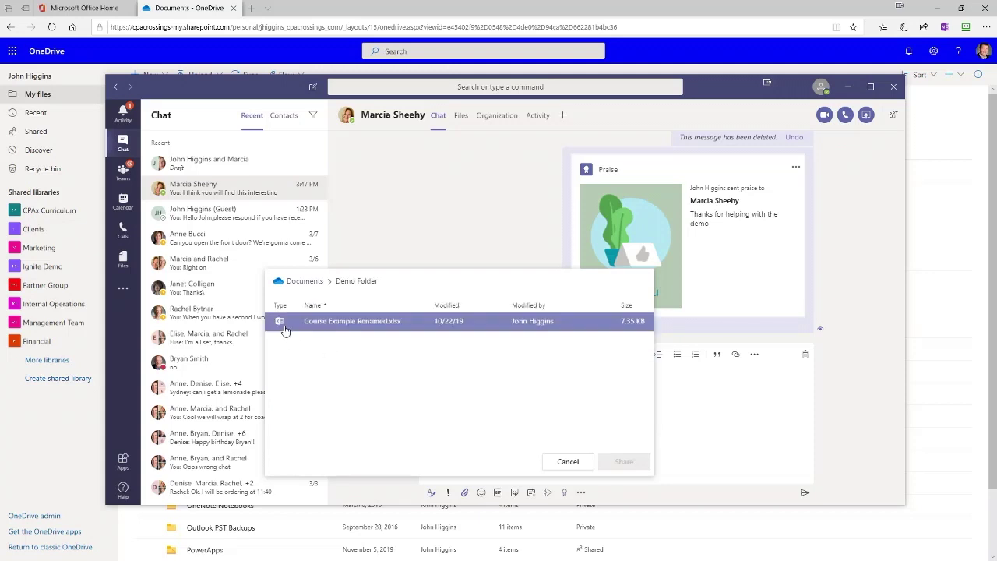
{"action": "left_click", "coordinate": [337, 327]}
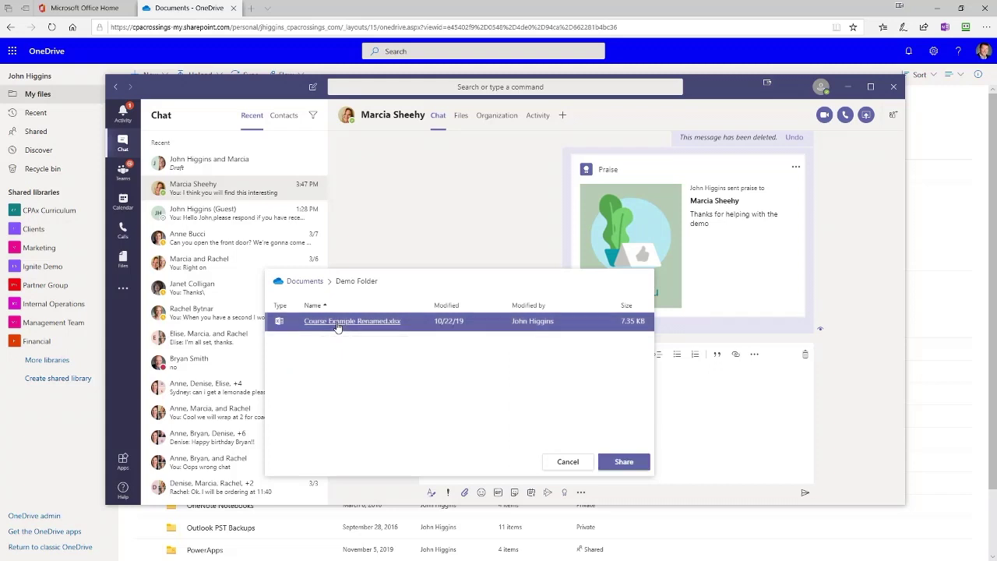
{"action": "left_click", "coordinate": [624, 462]}
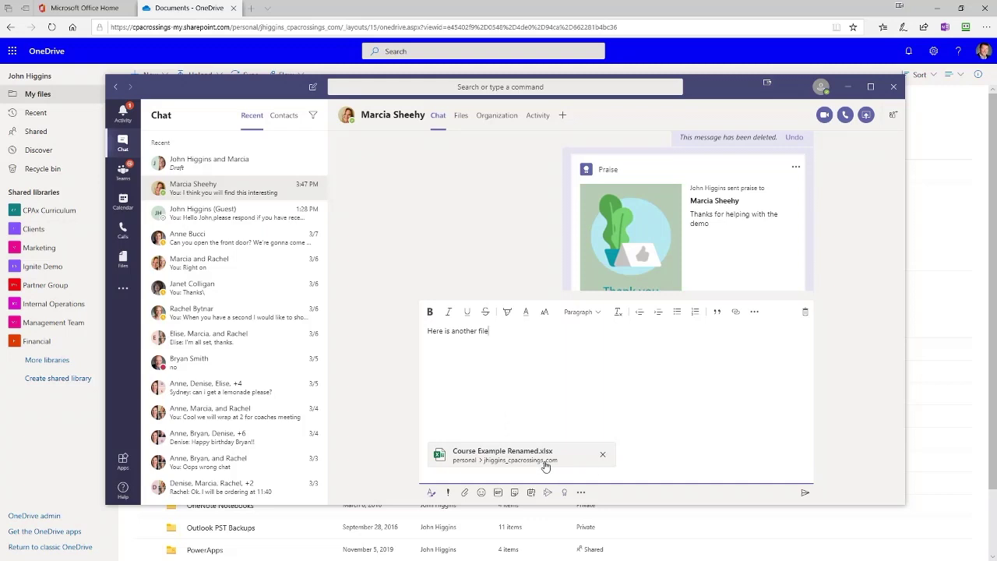
{"action": "left_click", "coordinate": [805, 493]}
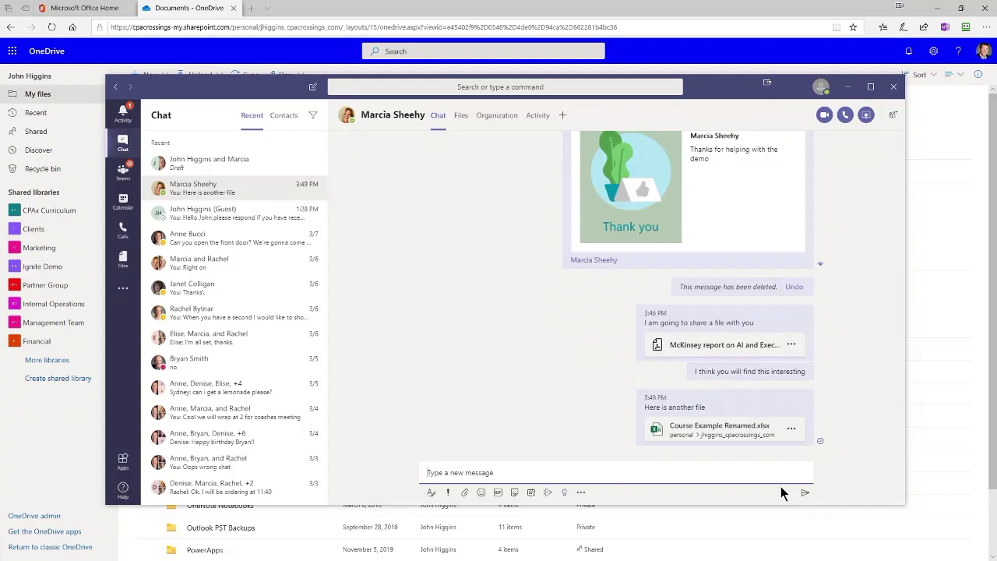
{"action": "left_click", "coordinate": [791, 431]}
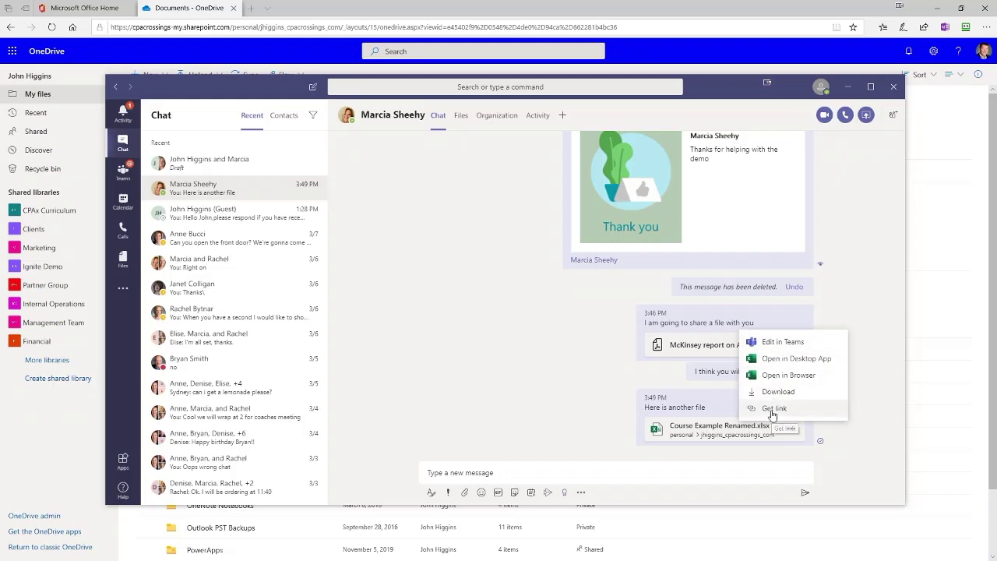
Step: Copy the spreadsheet's OneDrive link, then open Course Example Renamed.xlsx in the browser
{"action": "left_click", "coordinate": [772, 409]}
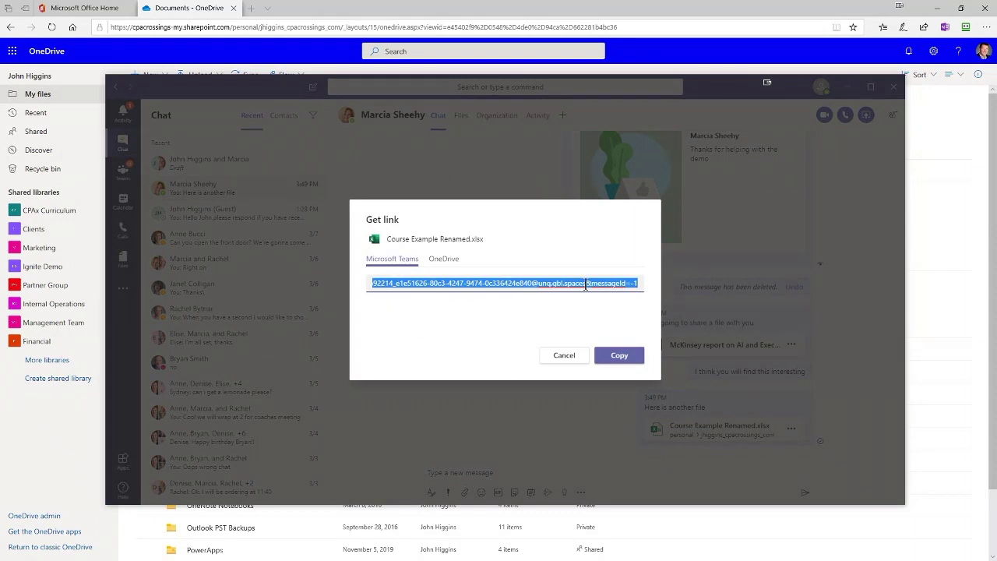
{"action": "left_click", "coordinate": [444, 259]}
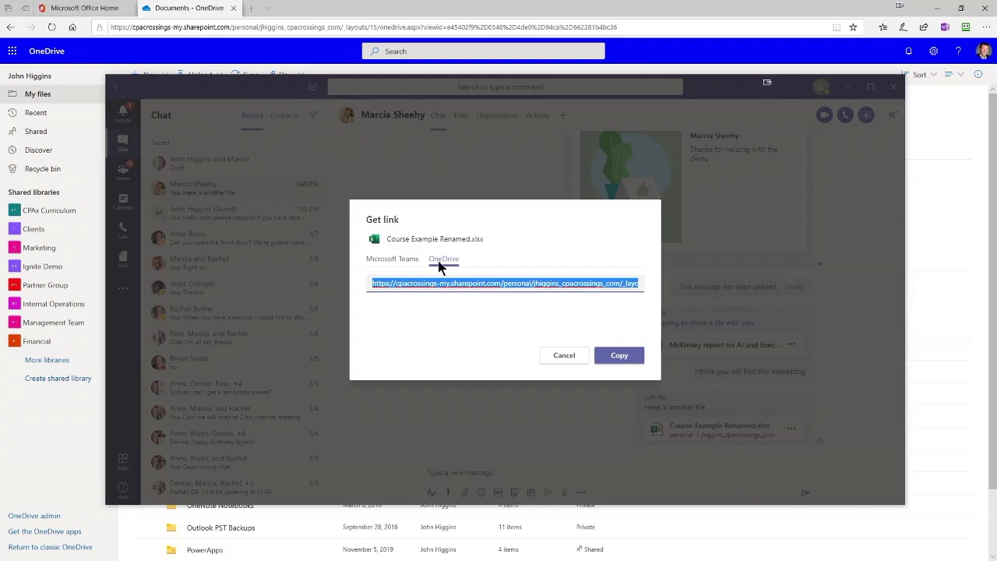
{"action": "left_click", "coordinate": [612, 355]}
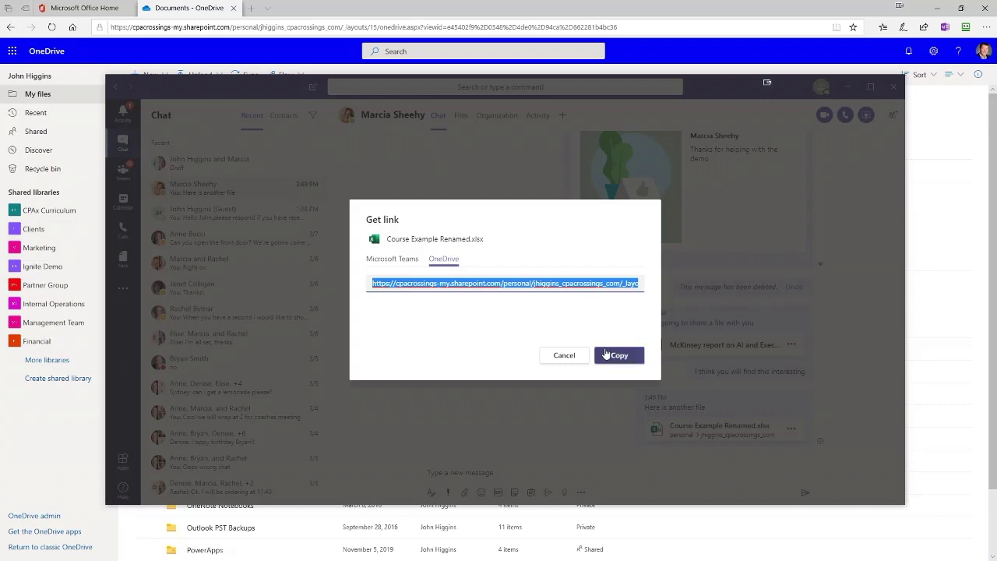
{"action": "left_click", "coordinate": [566, 357]}
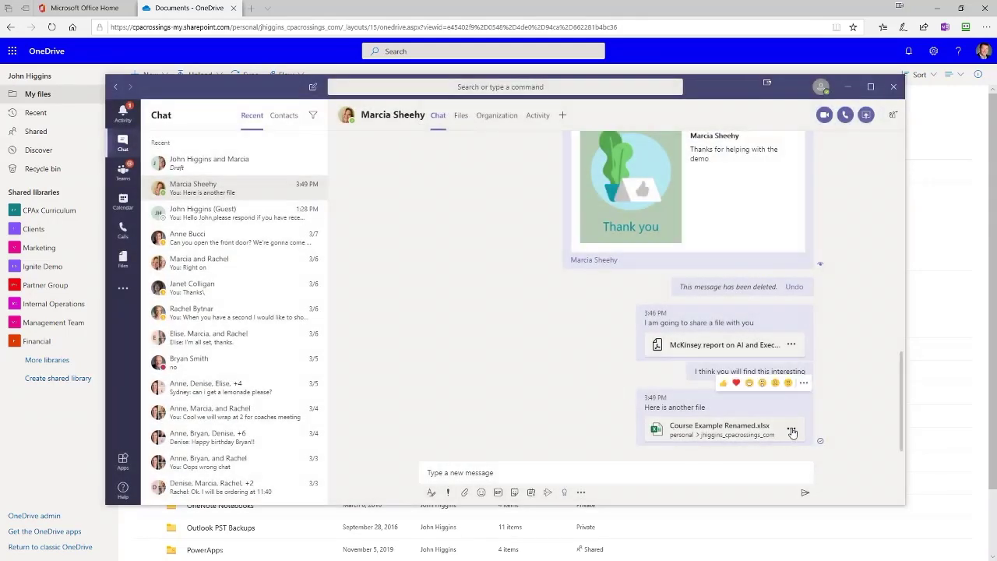
{"action": "left_click", "coordinate": [791, 431]}
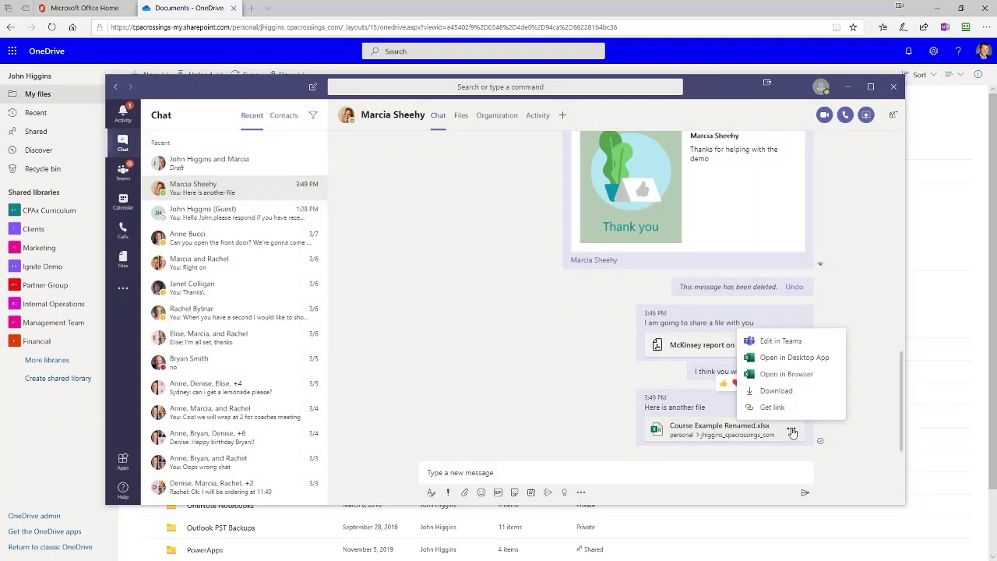
{"action": "left_click", "coordinate": [783, 374]}
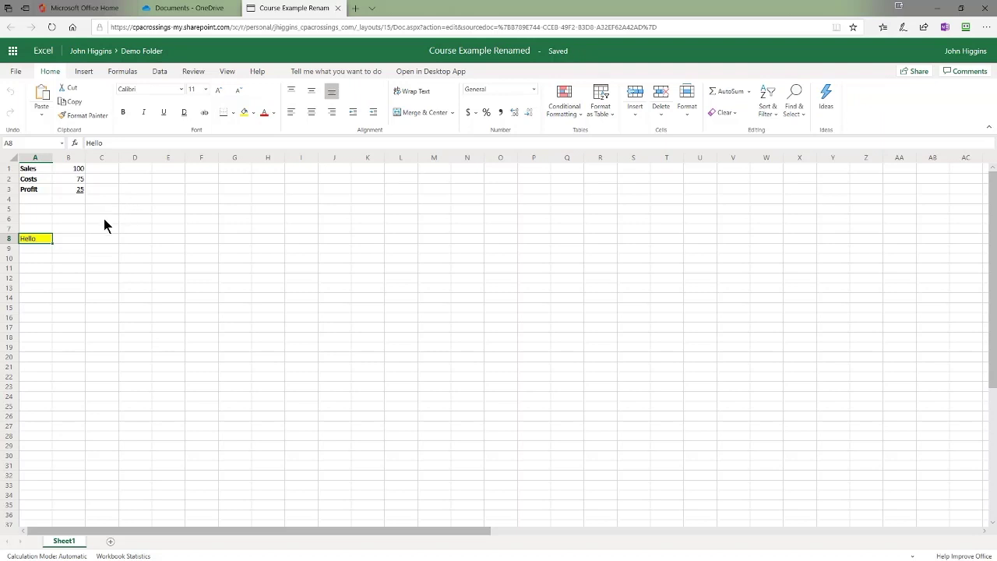
Step: Select the Sales, Costs and Profit values in cells B1:B3
{"action": "left_click_drag", "start_coordinate": [78, 170], "coordinate": [78, 195]}
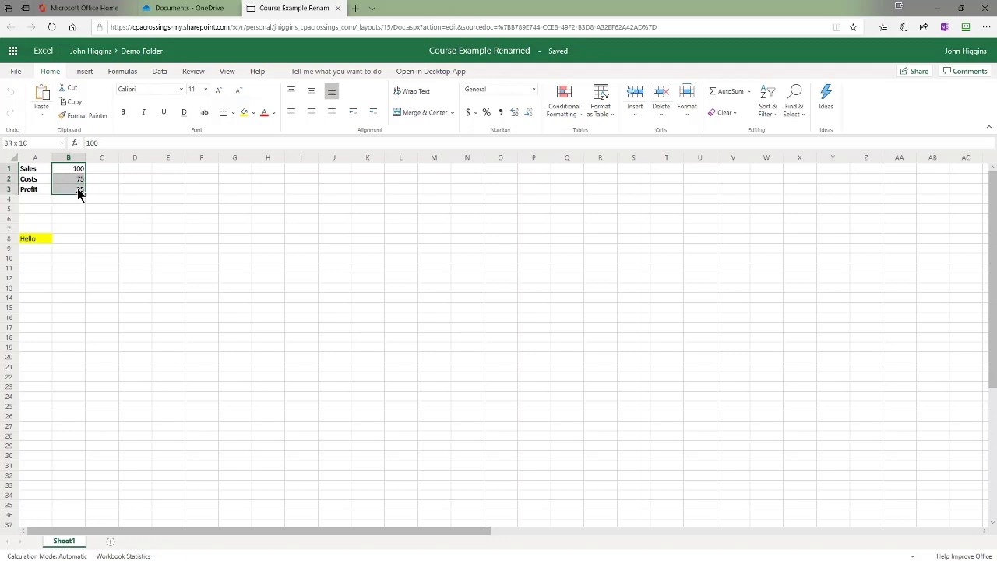
{"action": "key", "text": "F2"}
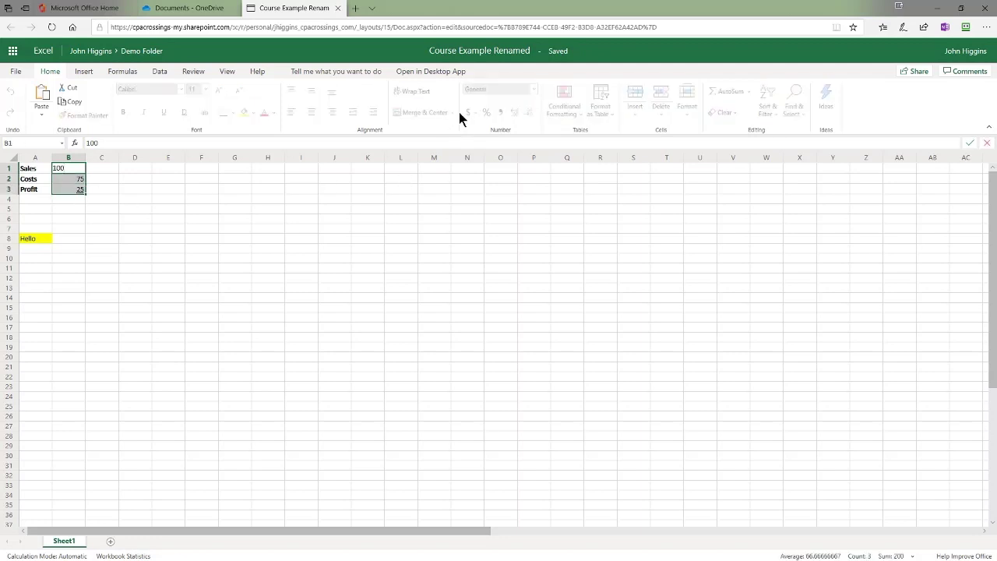
{"action": "left_click", "coordinate": [179, 182]}
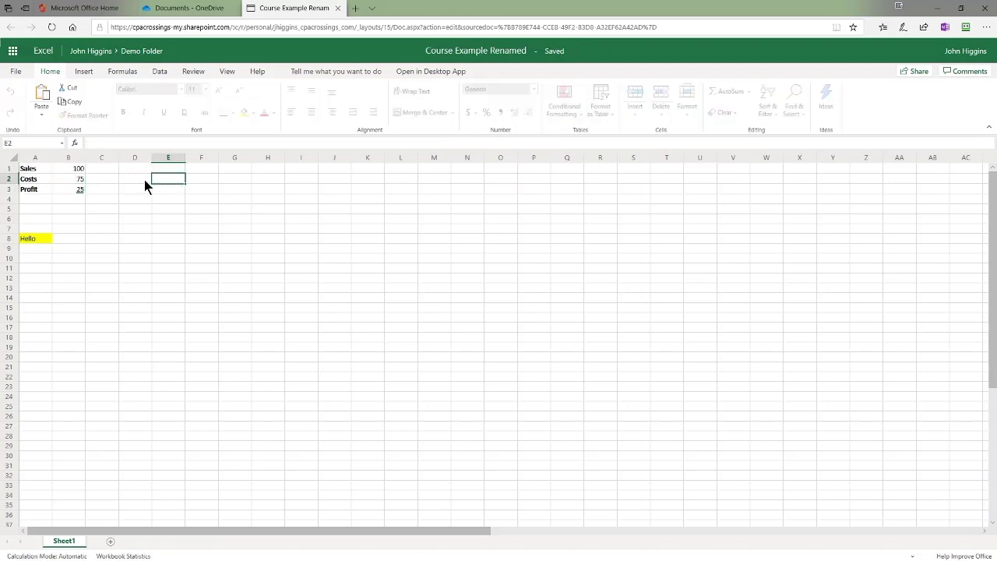
{"action": "left_click", "coordinate": [78, 170]}
{"action": "left_click_drag", "start_coordinate": [78, 173], "coordinate": [78, 189]}
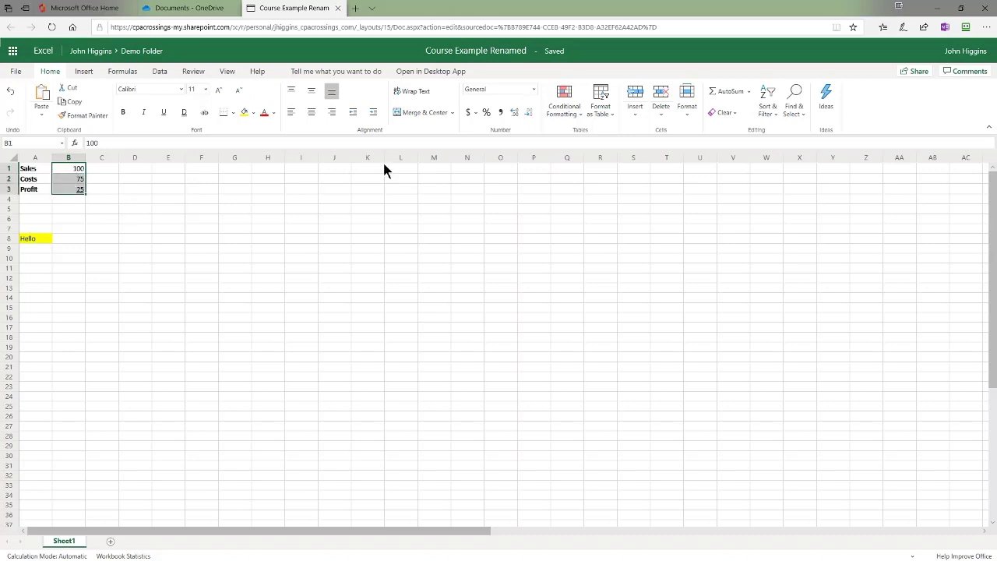
Step: Format B1:B3 as dollar accounting with two decimal places, then return to Teams
{"action": "left_click", "coordinate": [465, 114]}
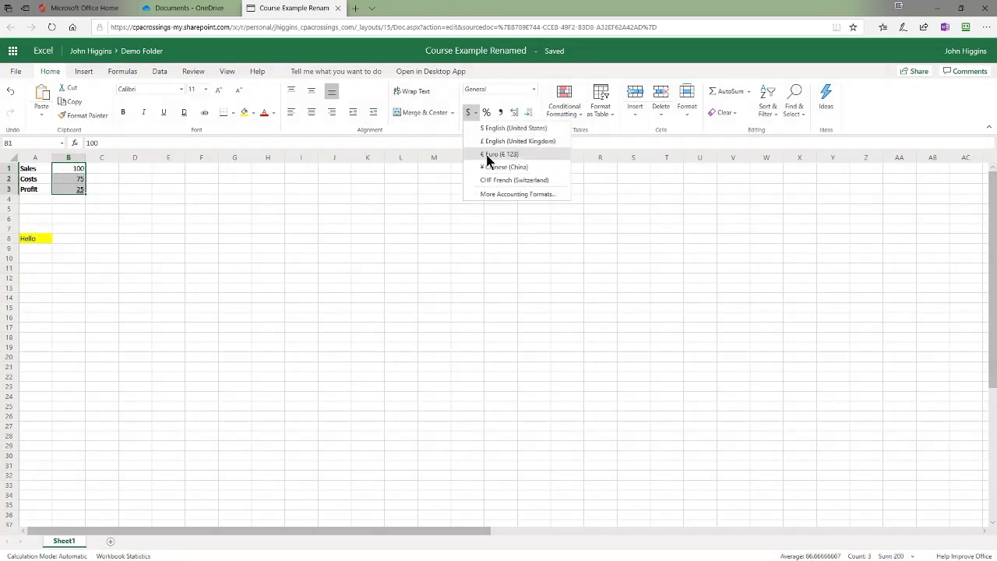
{"action": "left_click", "coordinate": [512, 113]}
{"action": "left_click", "coordinate": [512, 113]}
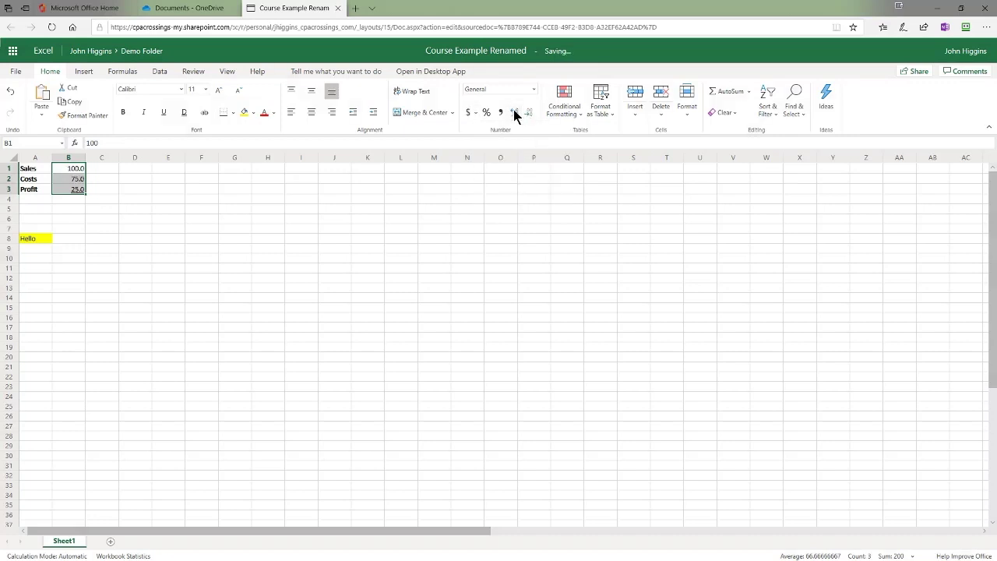
{"action": "left_click", "coordinate": [512, 113]}
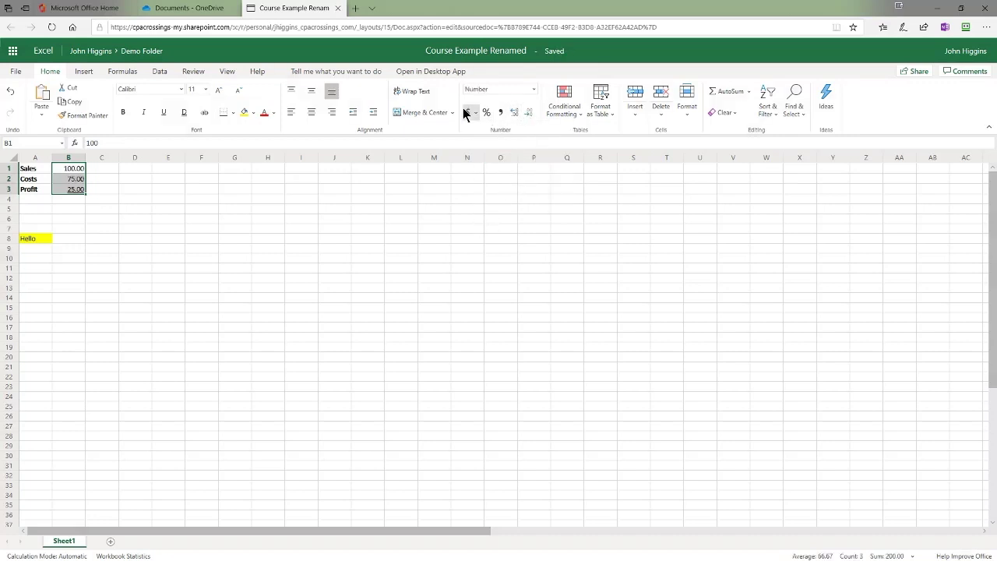
{"action": "left_click", "coordinate": [469, 113]}
{"action": "left_click", "coordinate": [489, 133]}
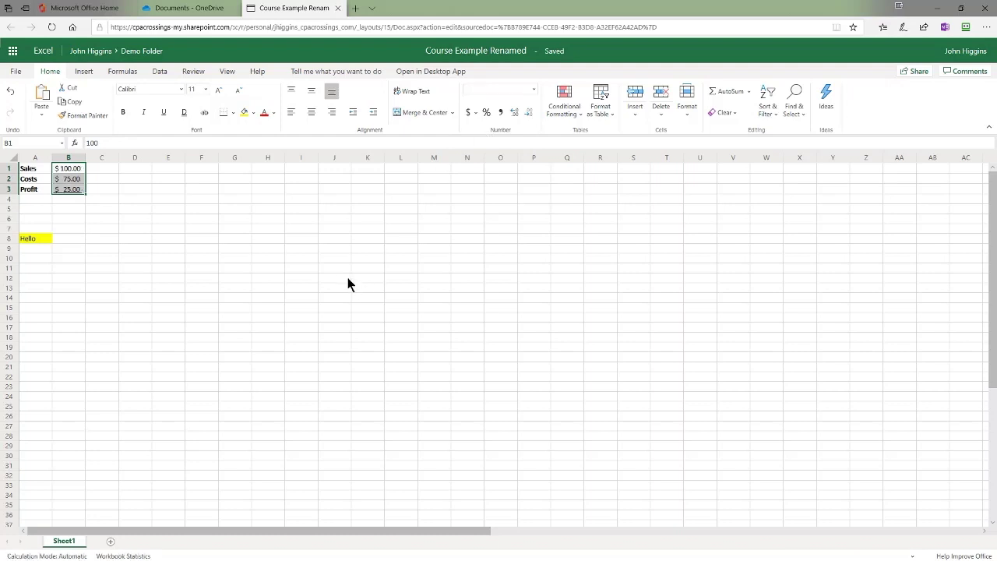
{"action": "left_click", "coordinate": [350, 262]}
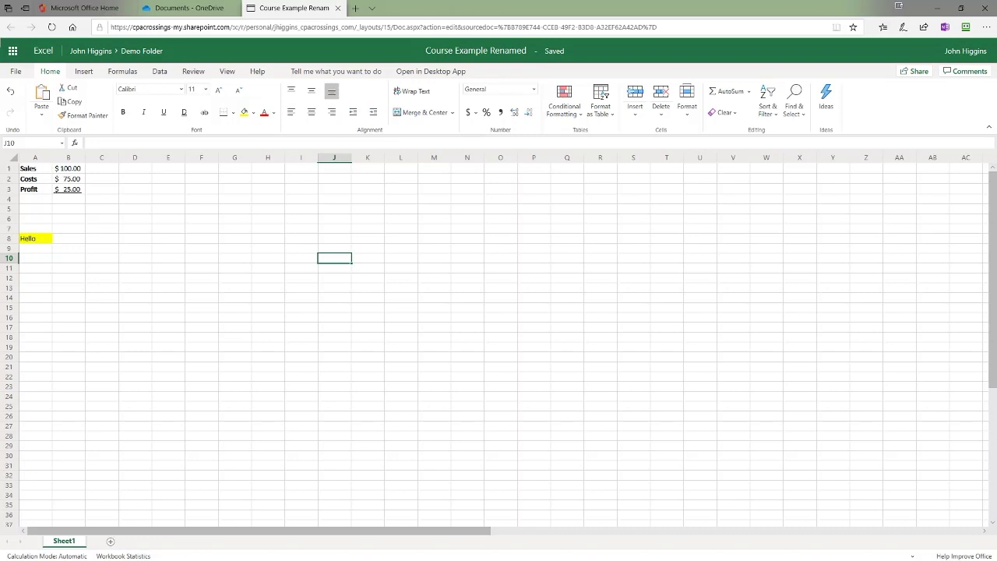
{"action": "key", "text": "alt+Tab"}
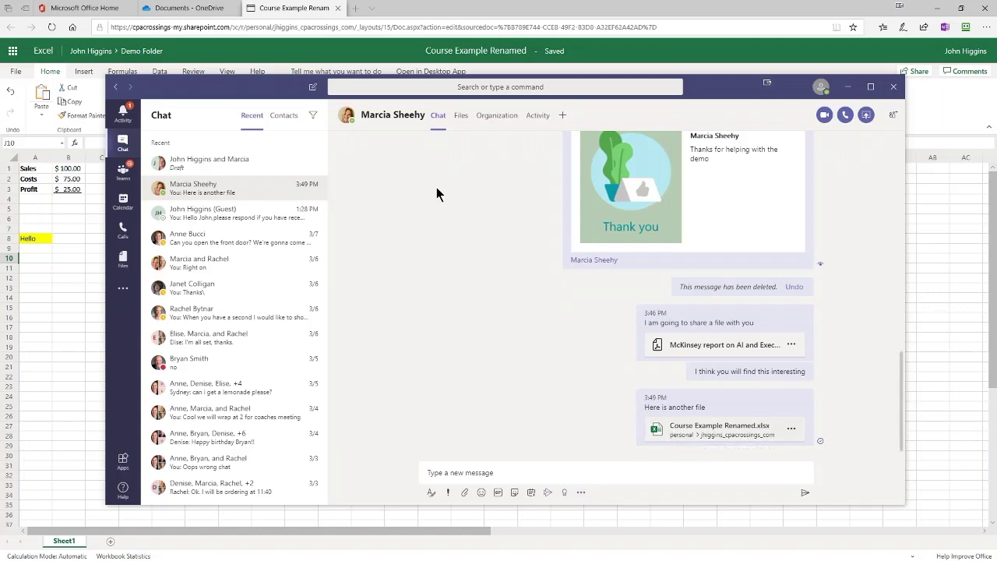
Step: Go to the OneDrive files page and open the Microsoft Teams Chat Files folder
{"action": "left_click", "coordinate": [186, 10]}
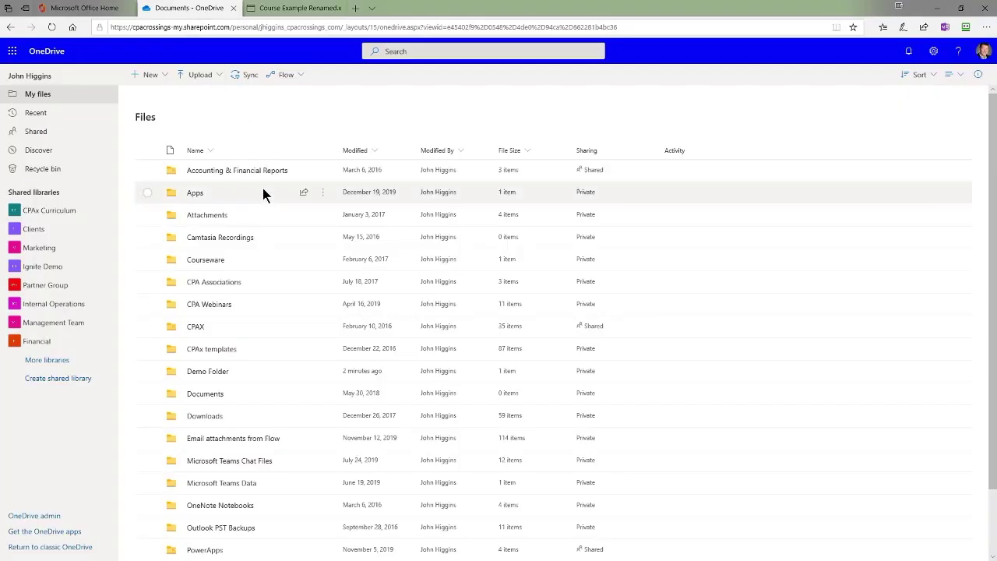
{"action": "scroll", "coordinate": [262, 189], "scroll_direction": "down", "scroll_amount": 2}
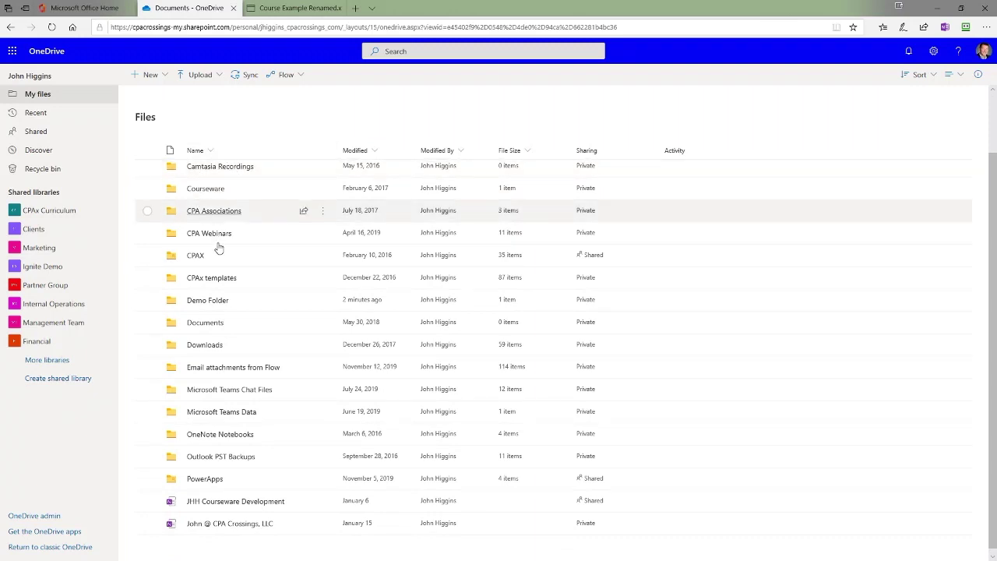
{"action": "left_click", "coordinate": [219, 393]}
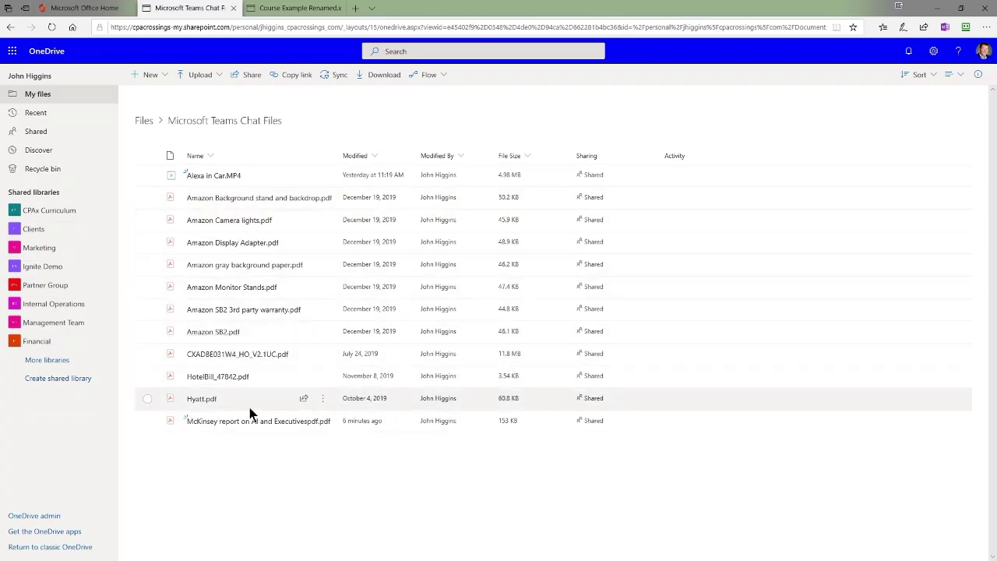
Step: Check the McKinsey report's details card in Chat Files, then switch back to Teams
{"action": "mouse_move", "coordinate": [247, 421]}
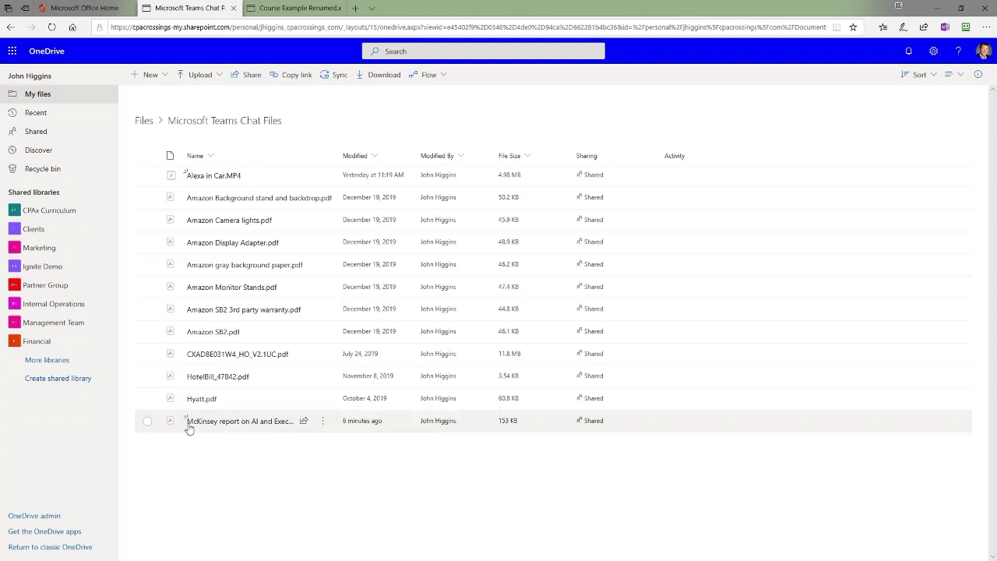
{"action": "mouse_move", "coordinate": [187, 421]}
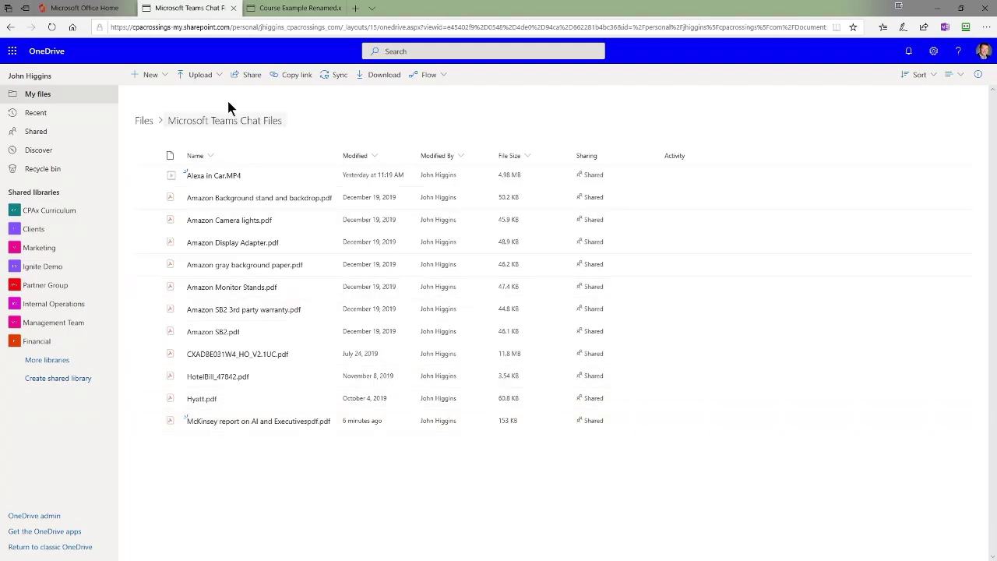
{"action": "key", "text": "alt+Tab"}
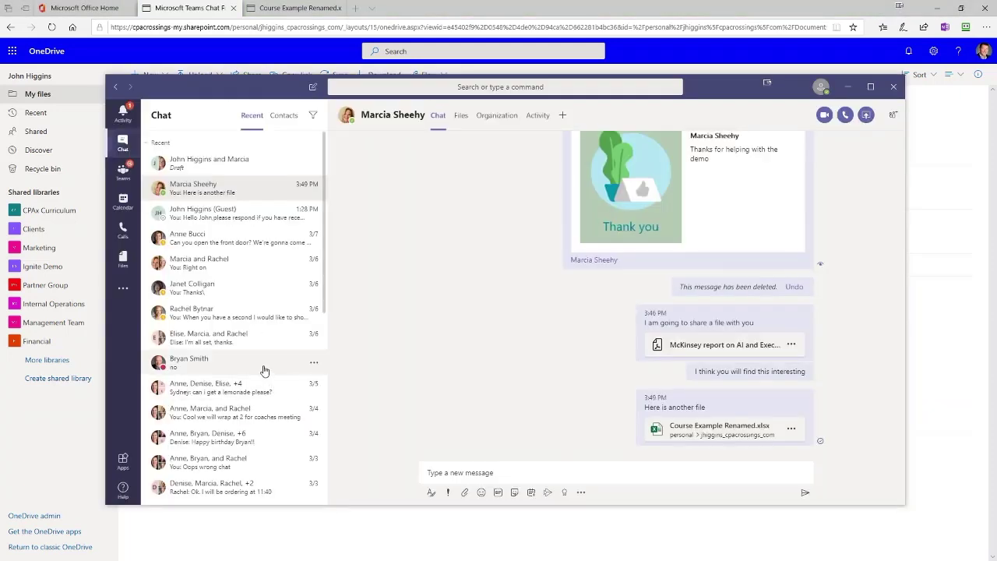
Step: Start a Marketing channel post with subject 'File Sharing Demo' and open its attach options
{"action": "left_click", "coordinate": [122, 173]}
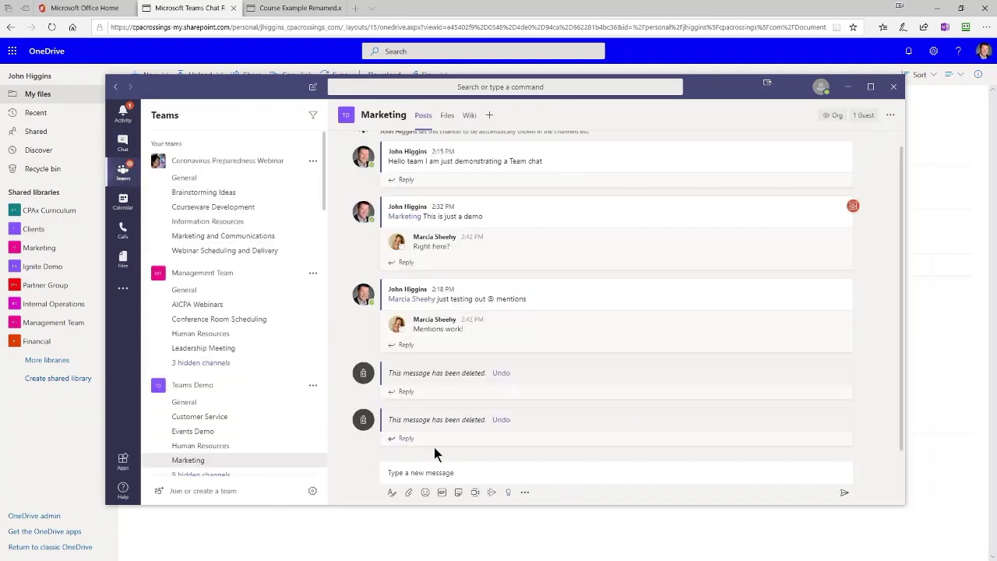
{"action": "left_click", "coordinate": [390, 494]}
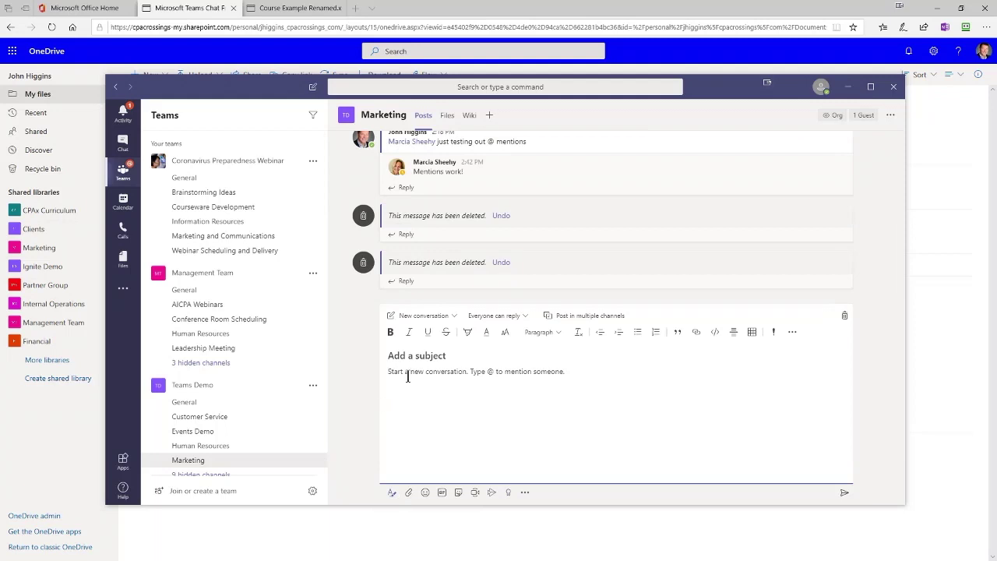
{"action": "left_click", "coordinate": [395, 355]}
{"action": "type", "text": "File Sharing Demo"}
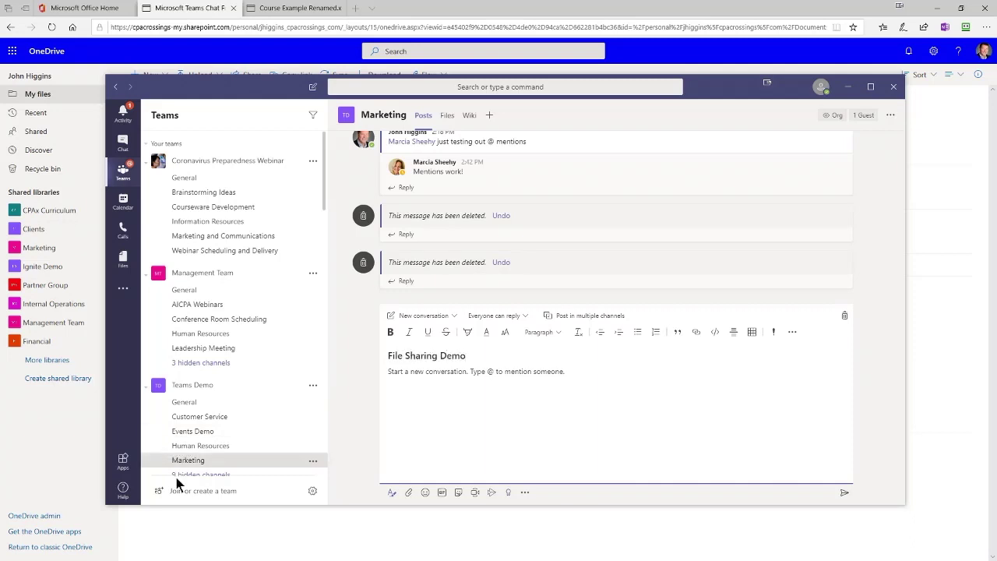
{"action": "left_click", "coordinate": [410, 492]}
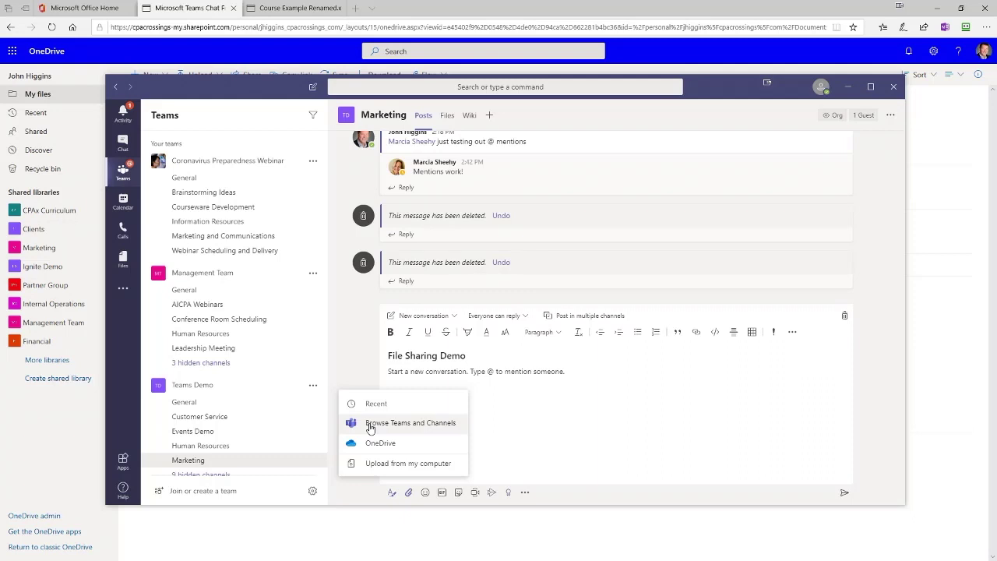
Step: Select Annual Report.docx from the Teams Demo Customer Service channel's files for the post
{"action": "left_click", "coordinate": [370, 427]}
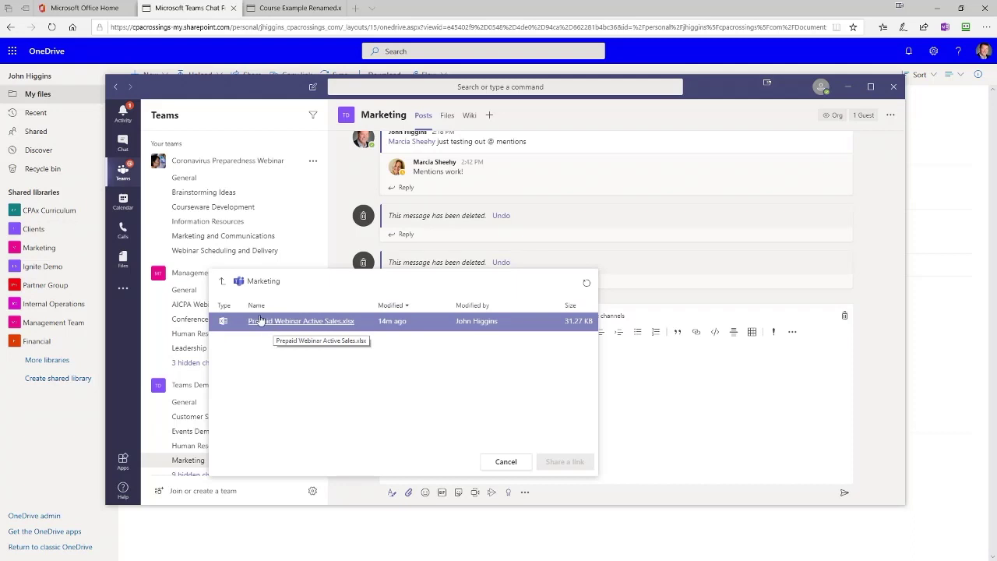
{"action": "left_click", "coordinate": [222, 283]}
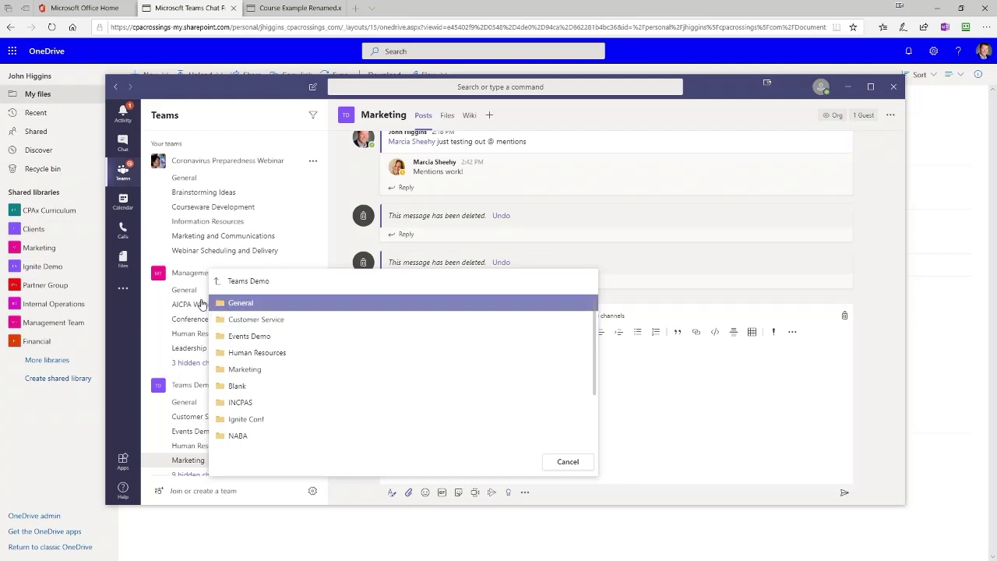
{"action": "left_click", "coordinate": [245, 320]}
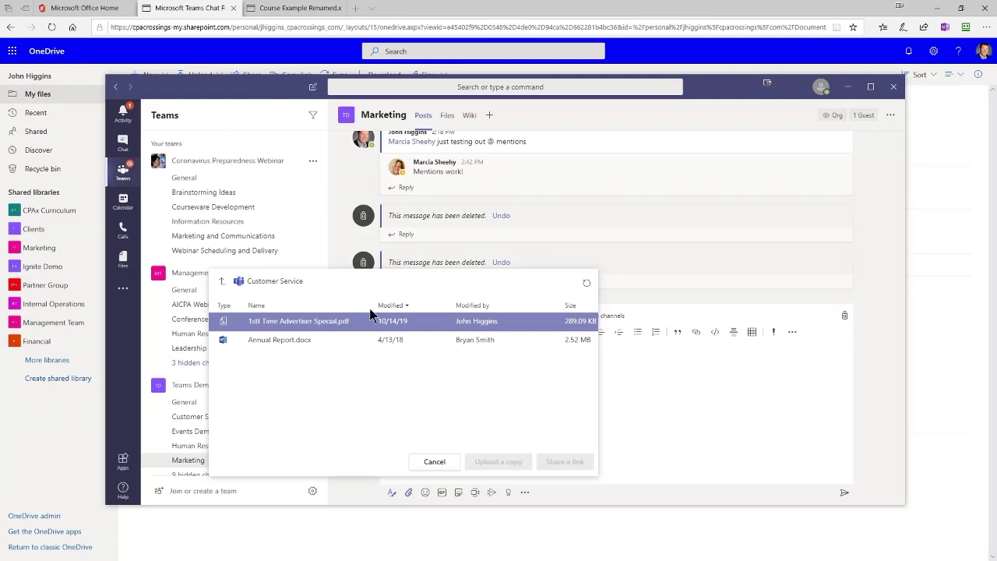
{"action": "left_click", "coordinate": [269, 343]}
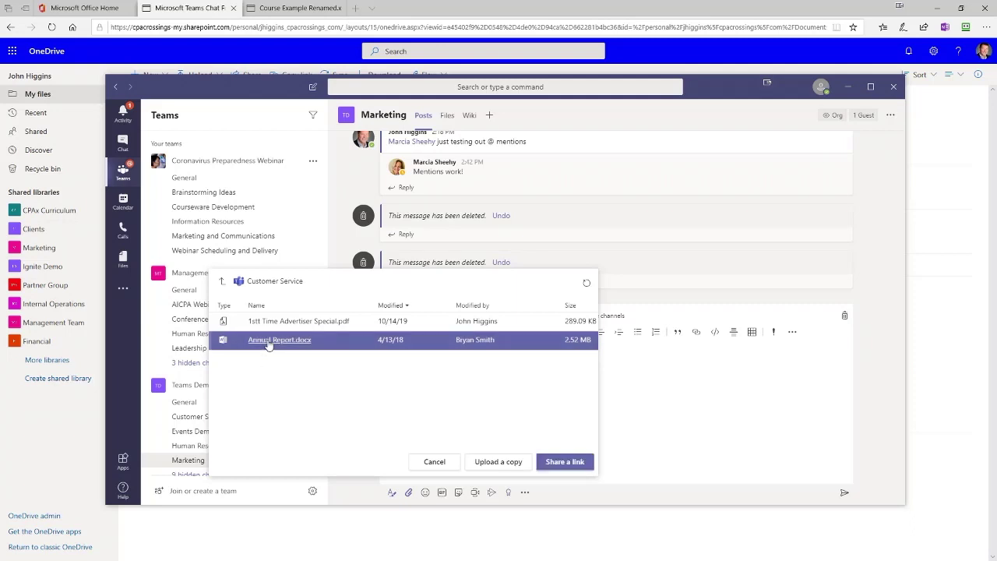